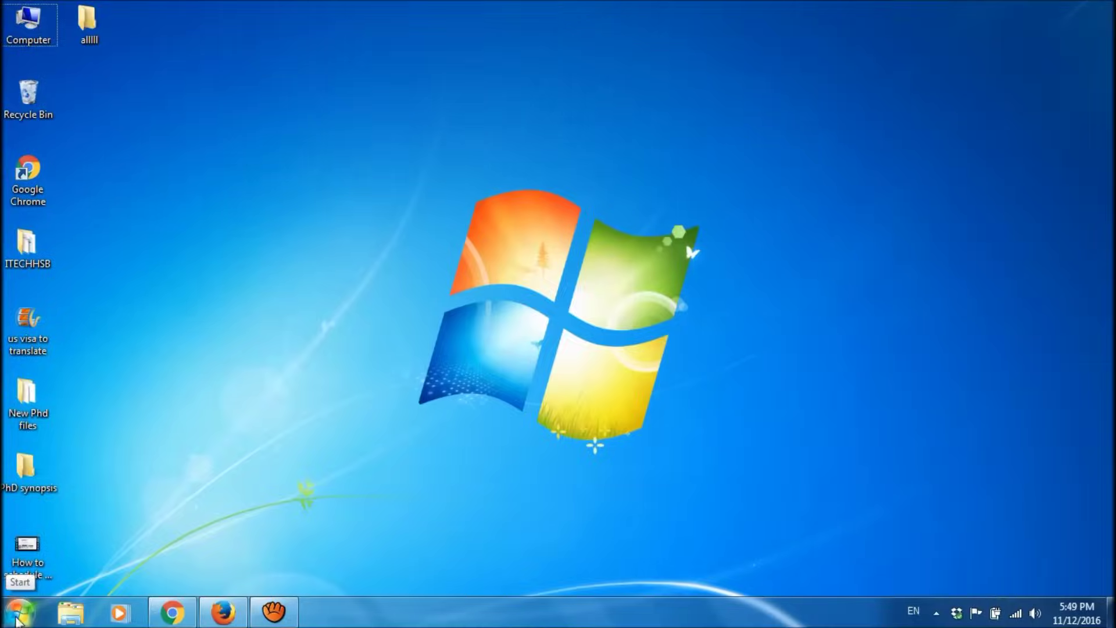
# Step: Open Control Panel and display all its items as large icons, after briefly trying small icons
pyautogui.click(19, 611)
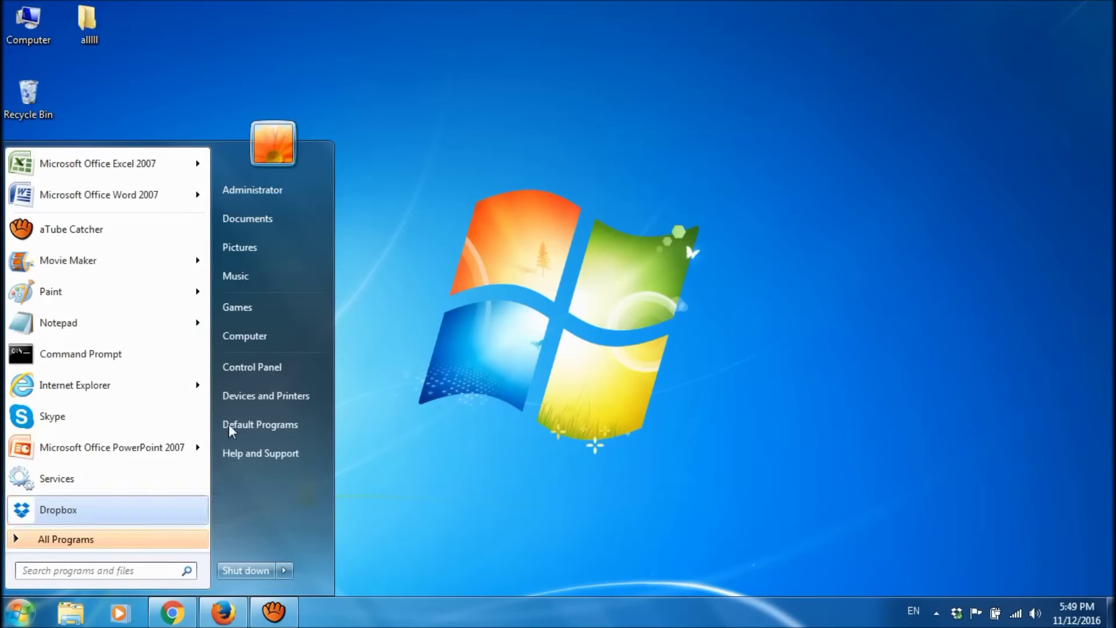
pyautogui.click(284, 379)
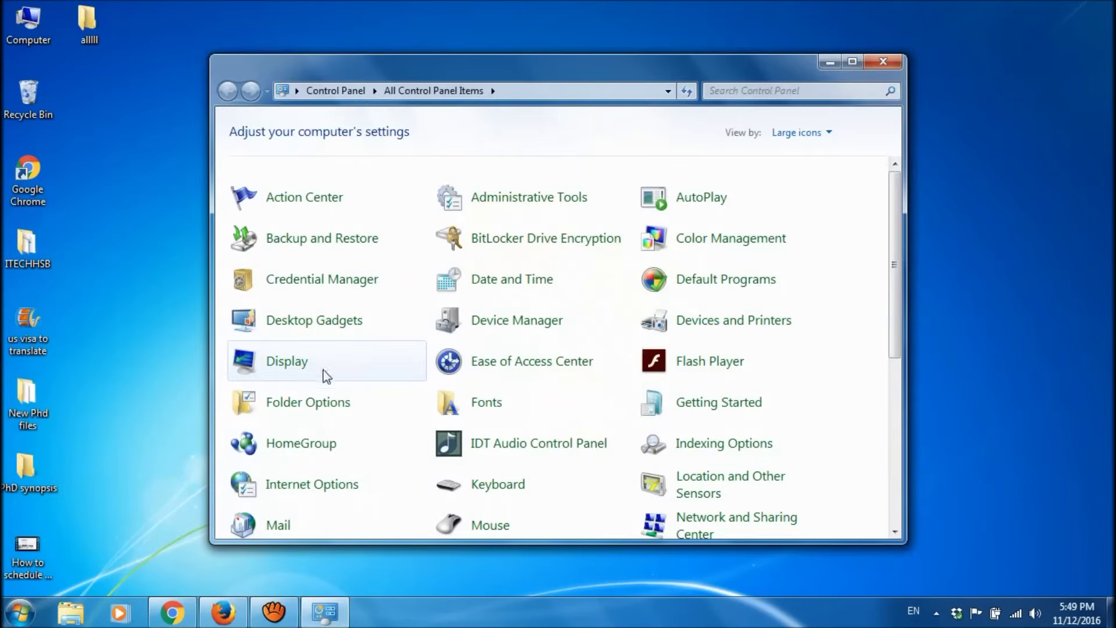
pyautogui.click(829, 137)
pyautogui.click(820, 194)
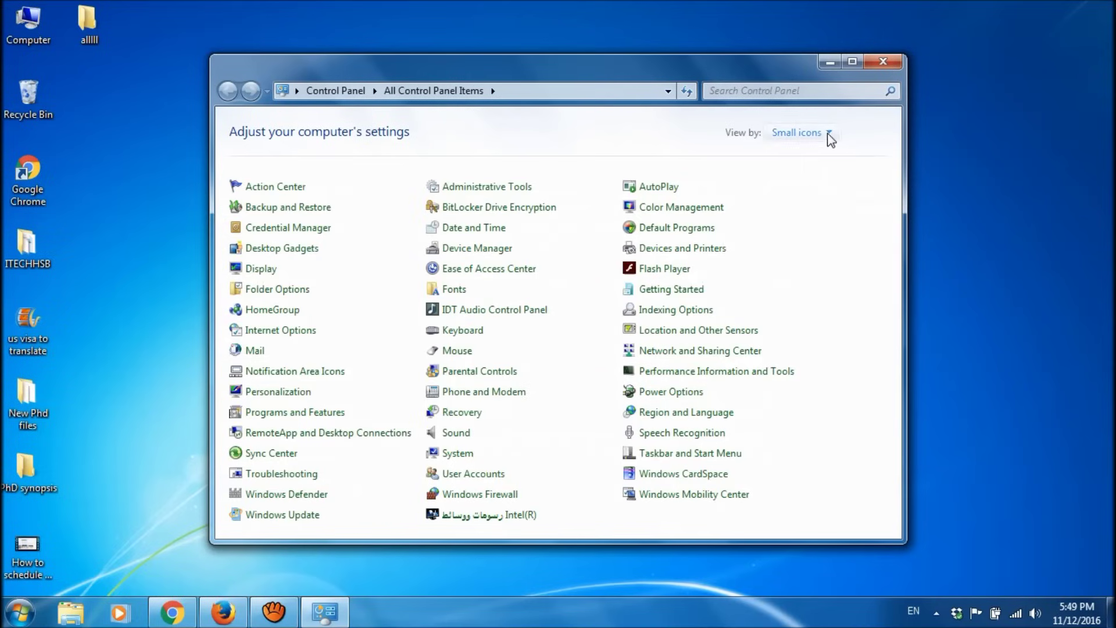
pyautogui.click(829, 137)
pyautogui.click(816, 179)
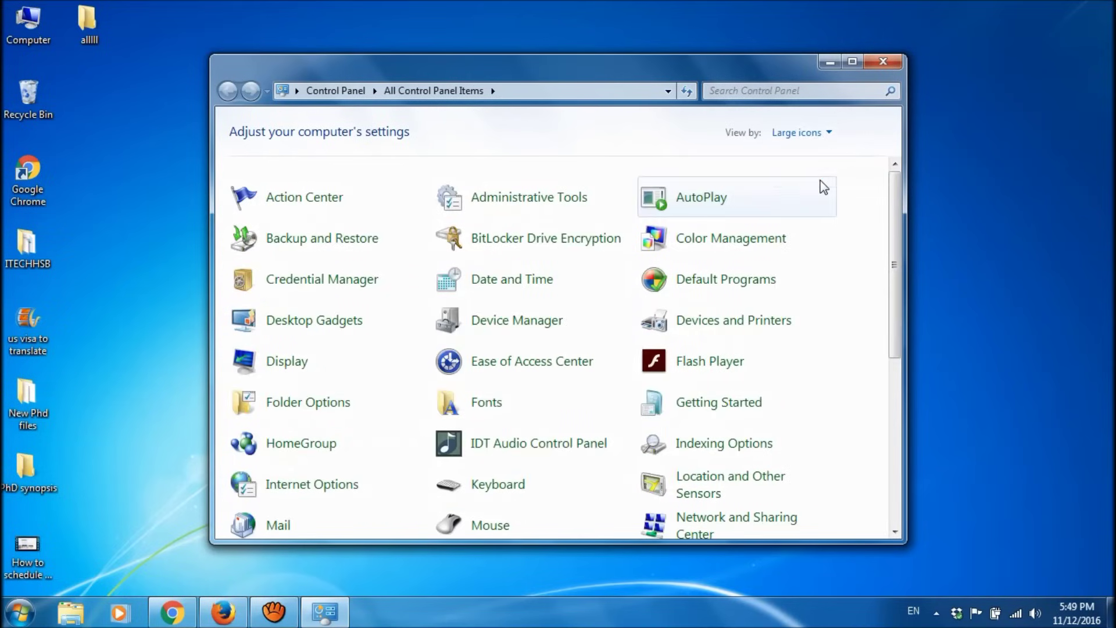
# Step: Expand Sound, video and game controllers and cancel an automatic driver search for Intel(R) Display Audio
pyautogui.click(554, 331)
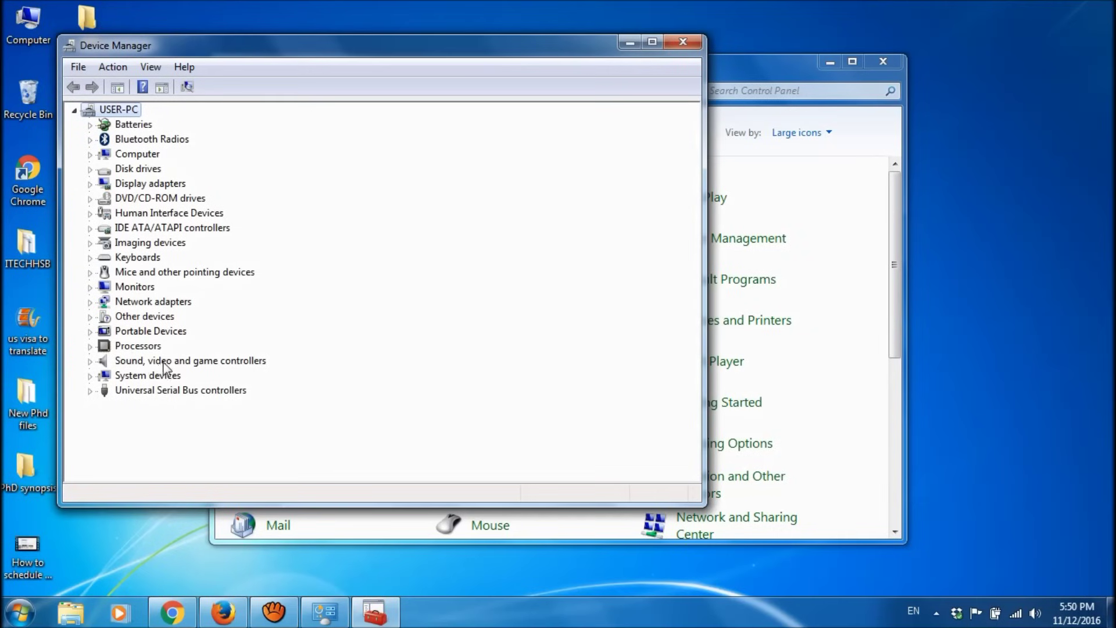
pyautogui.click(90, 361)
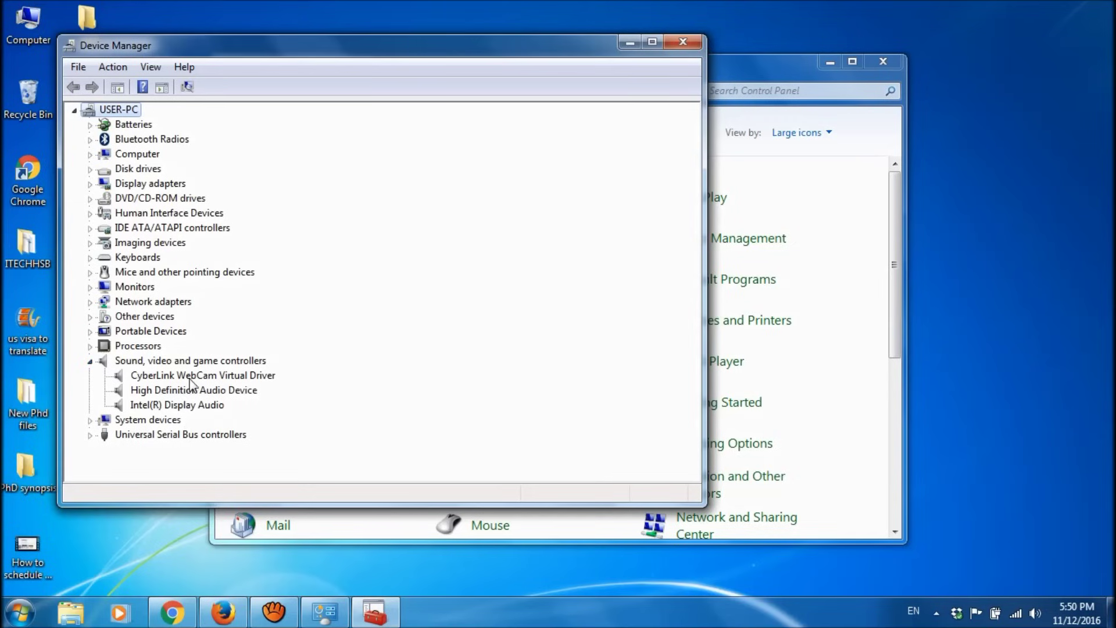
pyautogui.rightClick(167, 407)
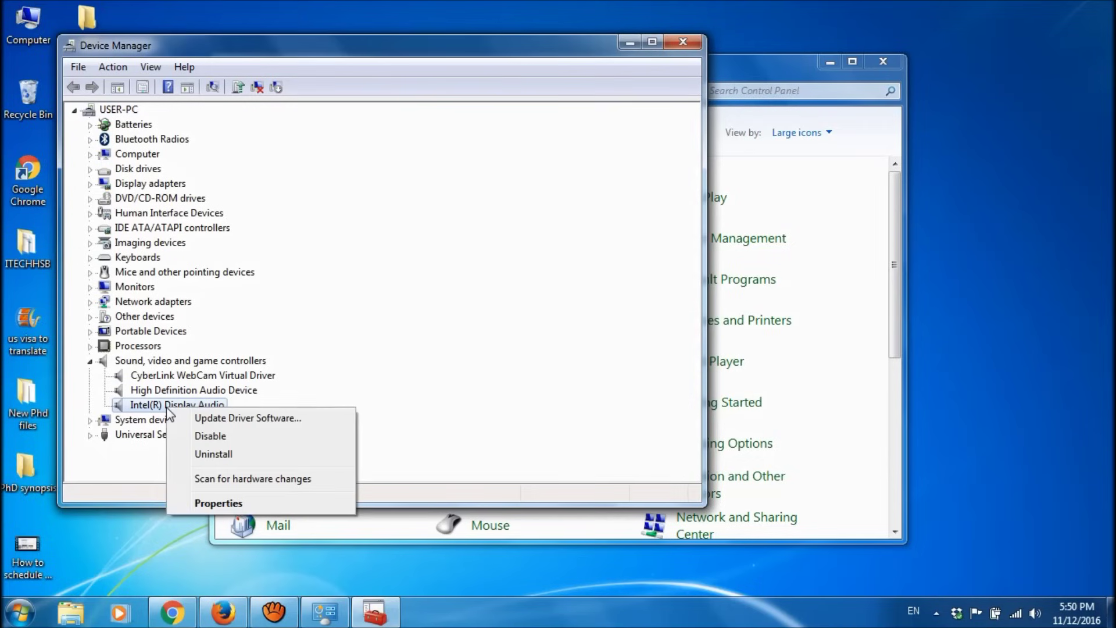
pyautogui.click(204, 420)
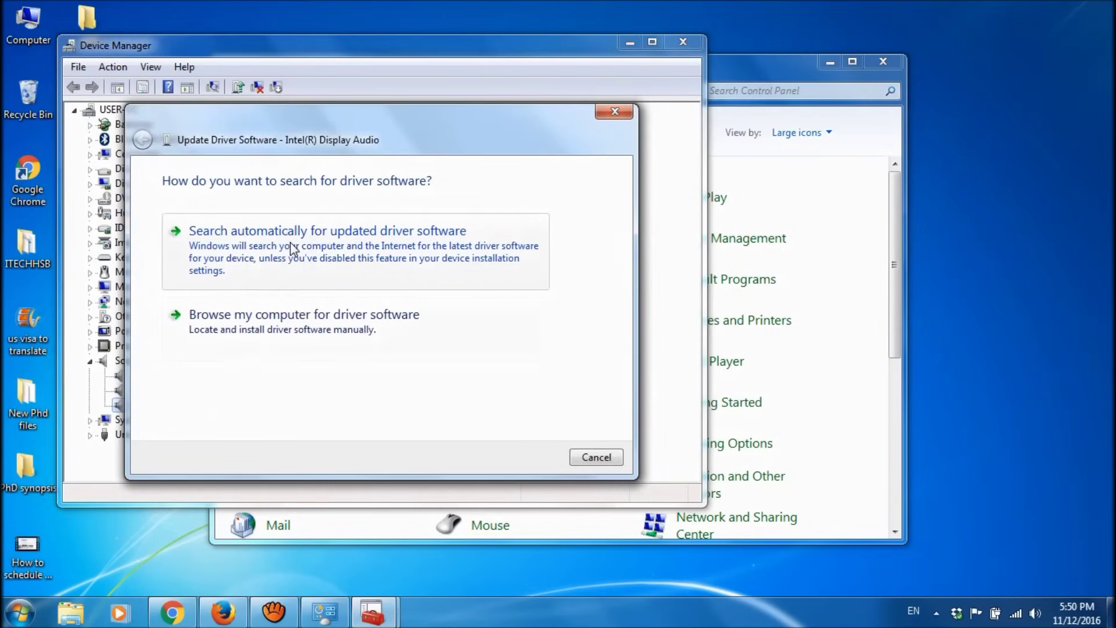
pyautogui.click(291, 242)
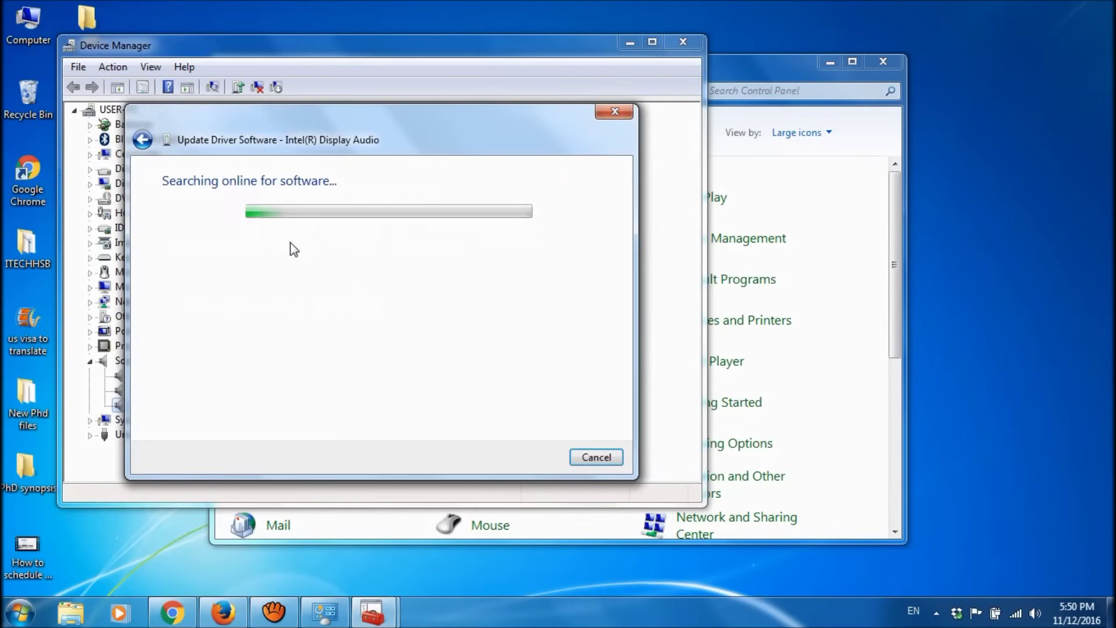
pyautogui.click(611, 459)
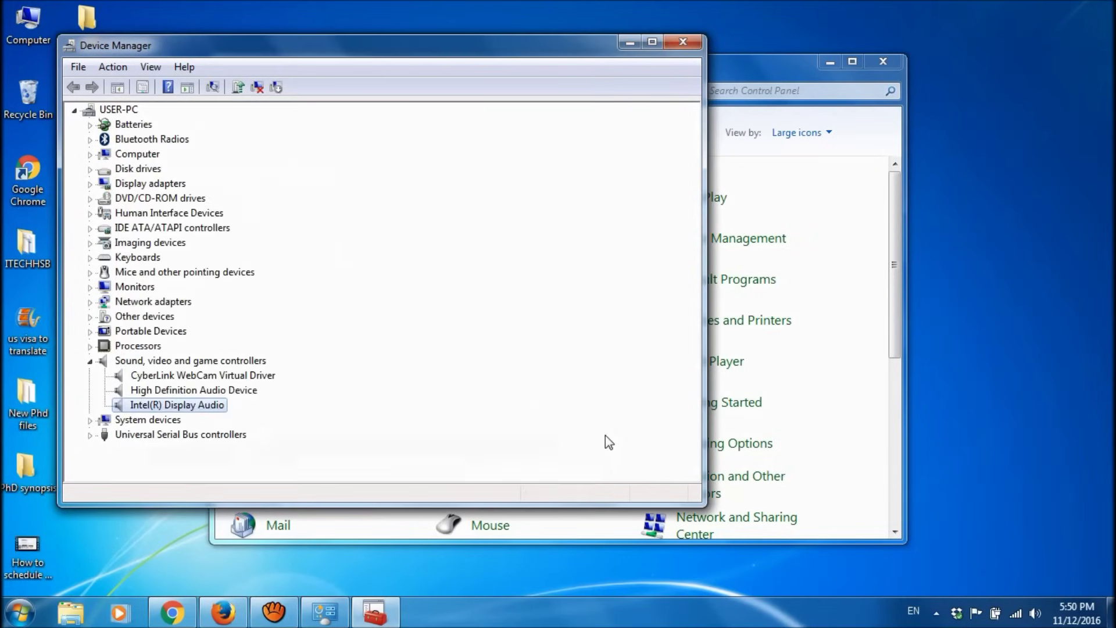
# Step: Dismiss the Intel(R) Display Audio menu unused, close Device Manager and Control Panel, then open Start
pyautogui.rightClick(203, 407)
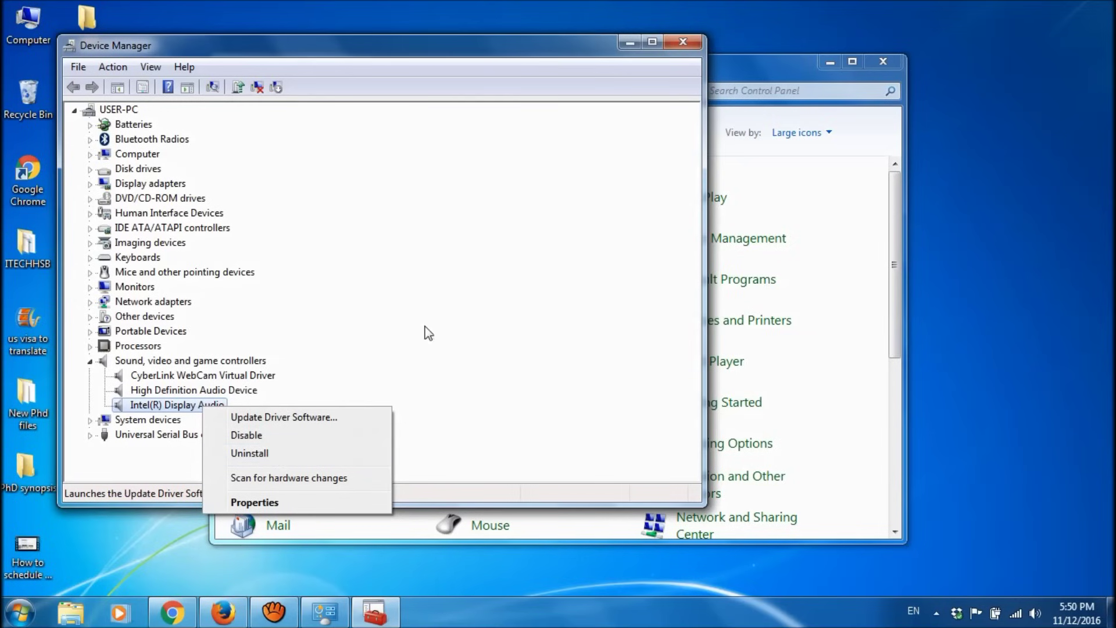
pyautogui.click(392, 389)
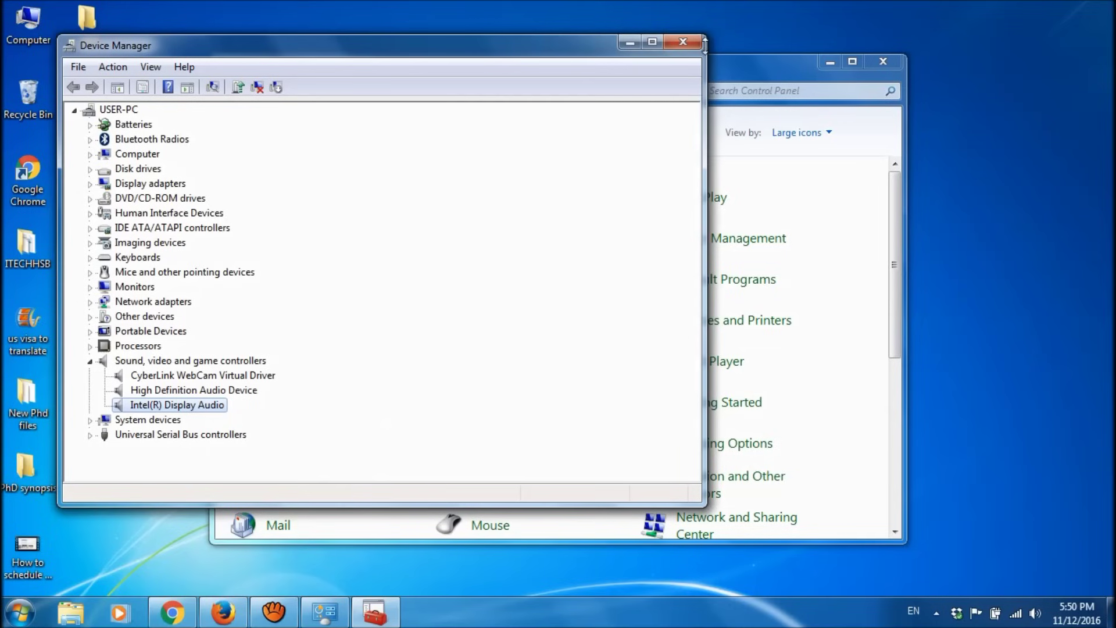
pyautogui.click(683, 42)
pyautogui.click(883, 61)
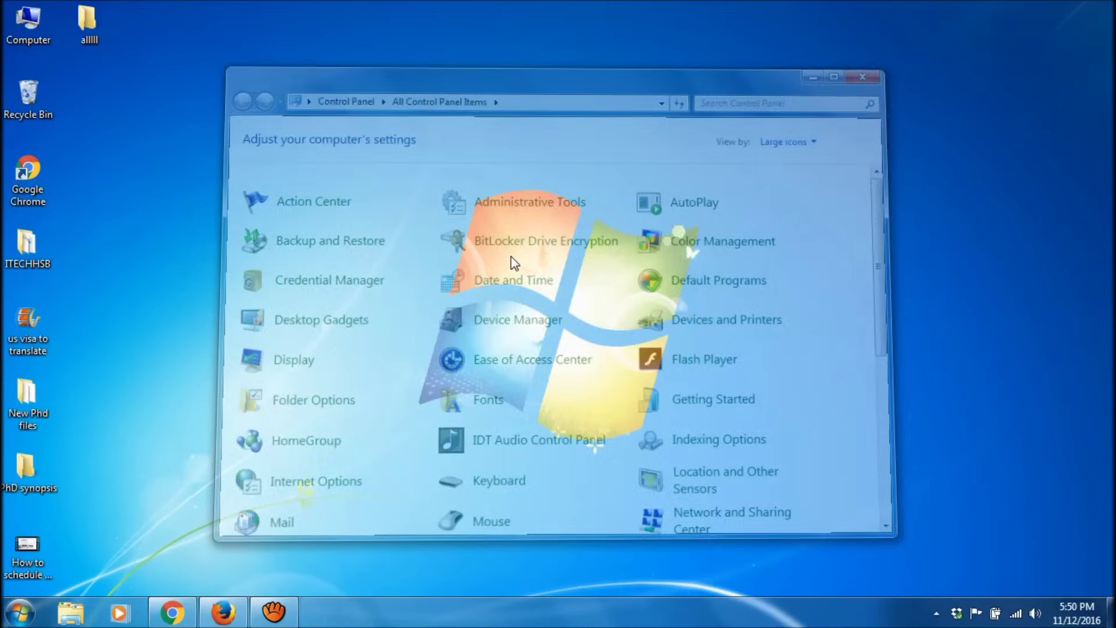
pyautogui.click(20, 611)
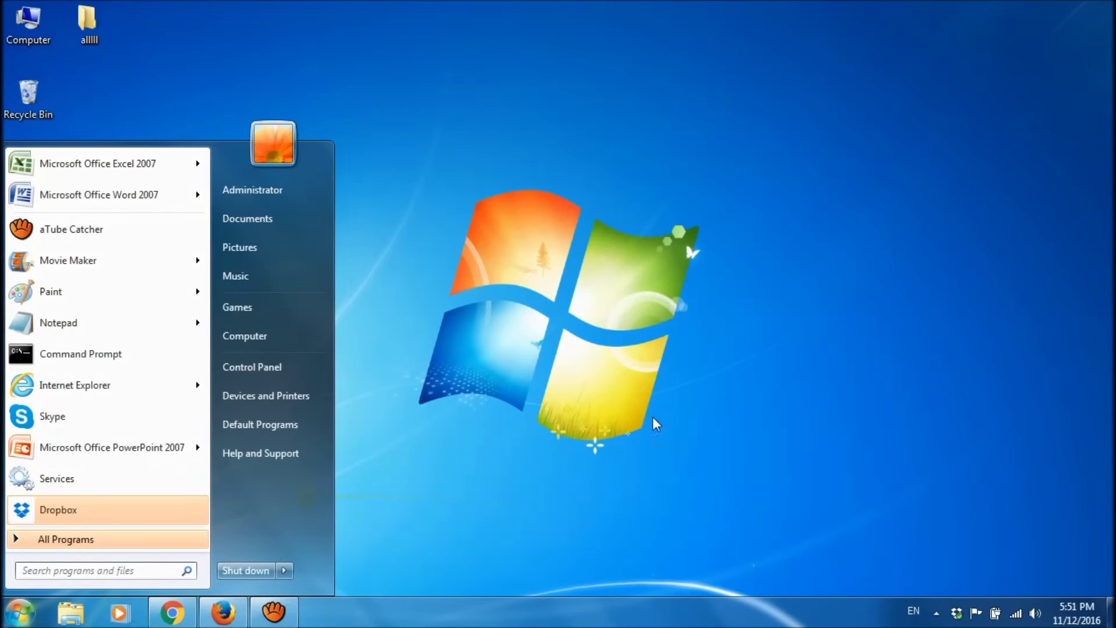
# Step: Search the Start menu for 'services' to find the Services program
pyautogui.click(566, 325)
pyautogui.write('services')
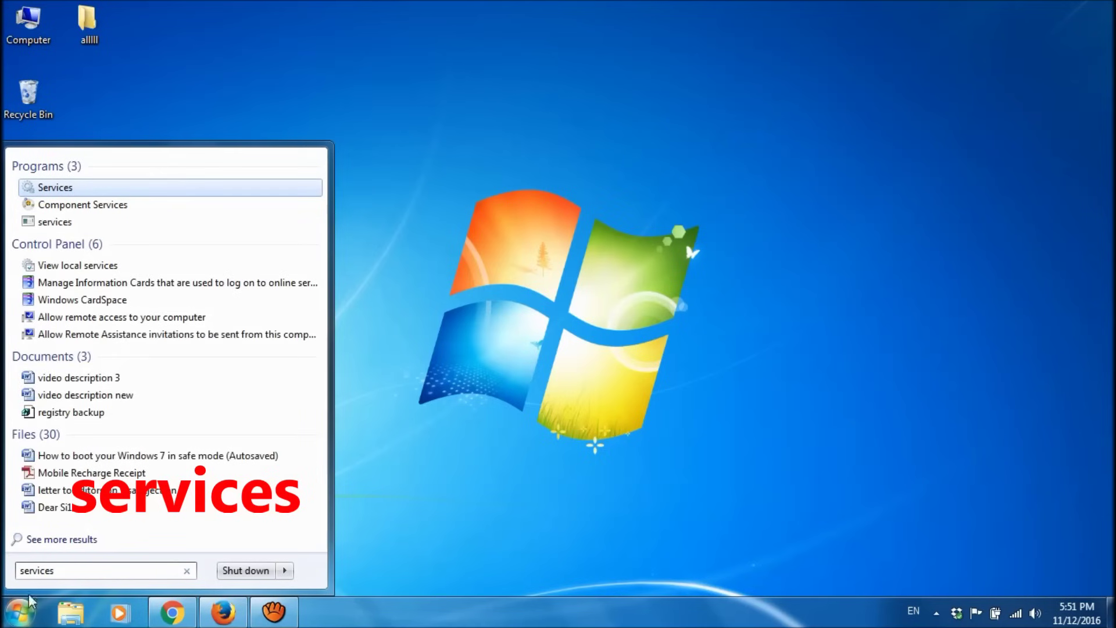
# Step: Launch Services maximized, with the Name column widened to show full service names
pyautogui.click(64, 188)
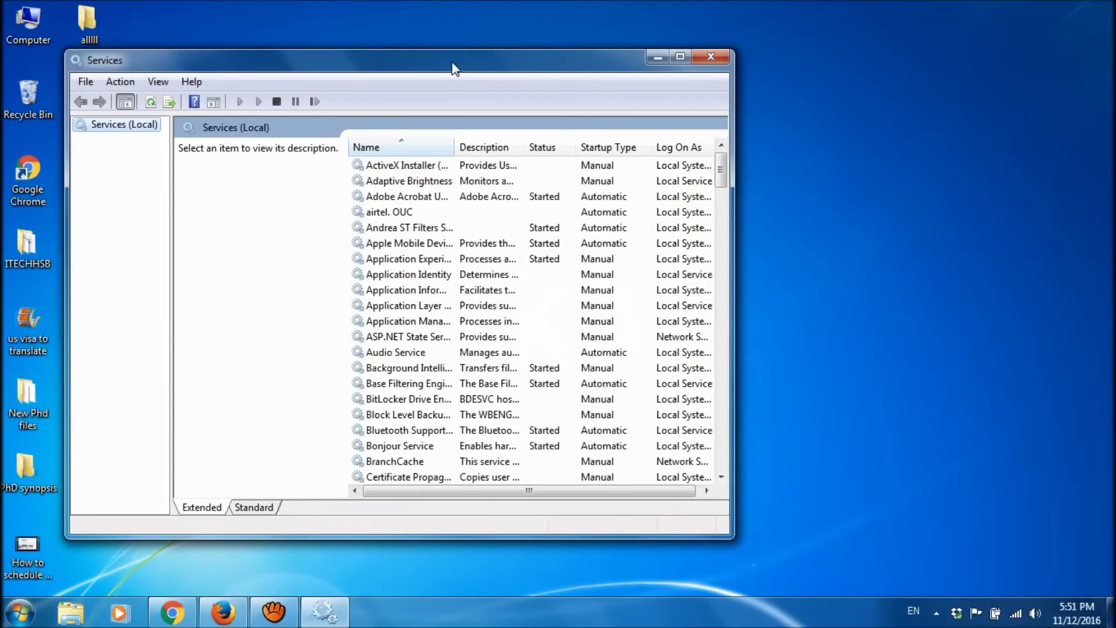
pyautogui.moveTo(451, 68); pyautogui.dragTo(577, 56)
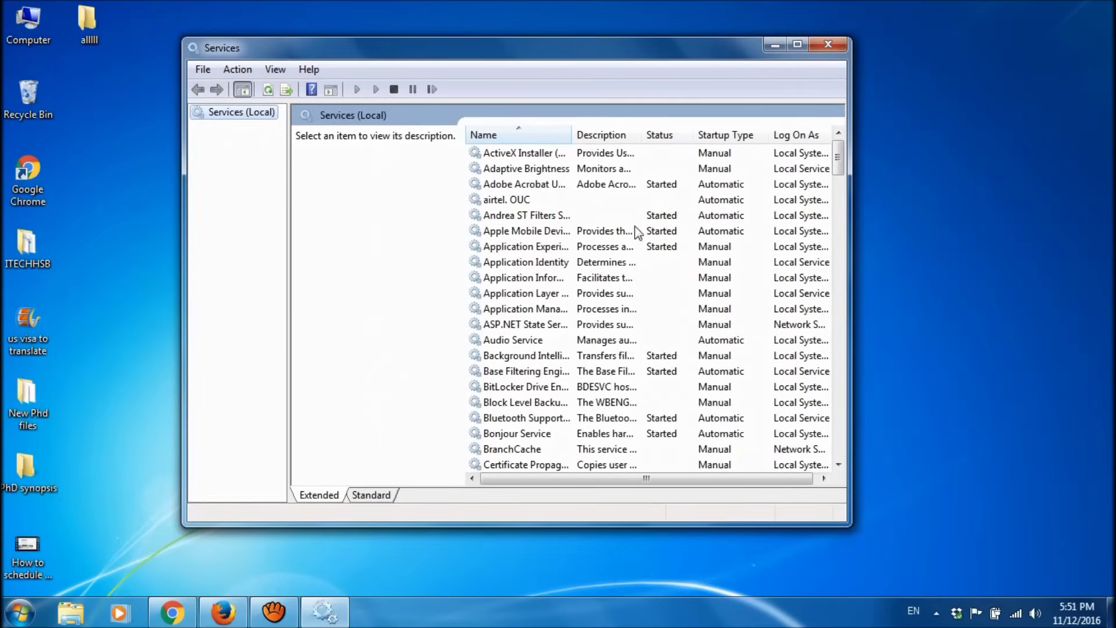
pyautogui.click(797, 45)
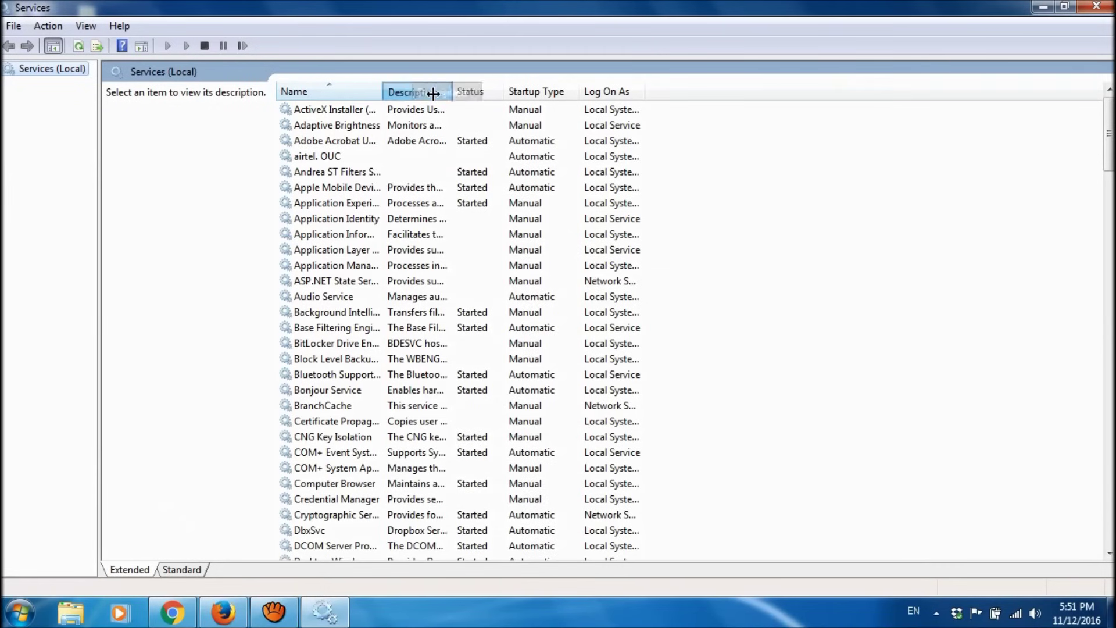
pyautogui.moveTo(383, 89); pyautogui.dragTo(507, 91)
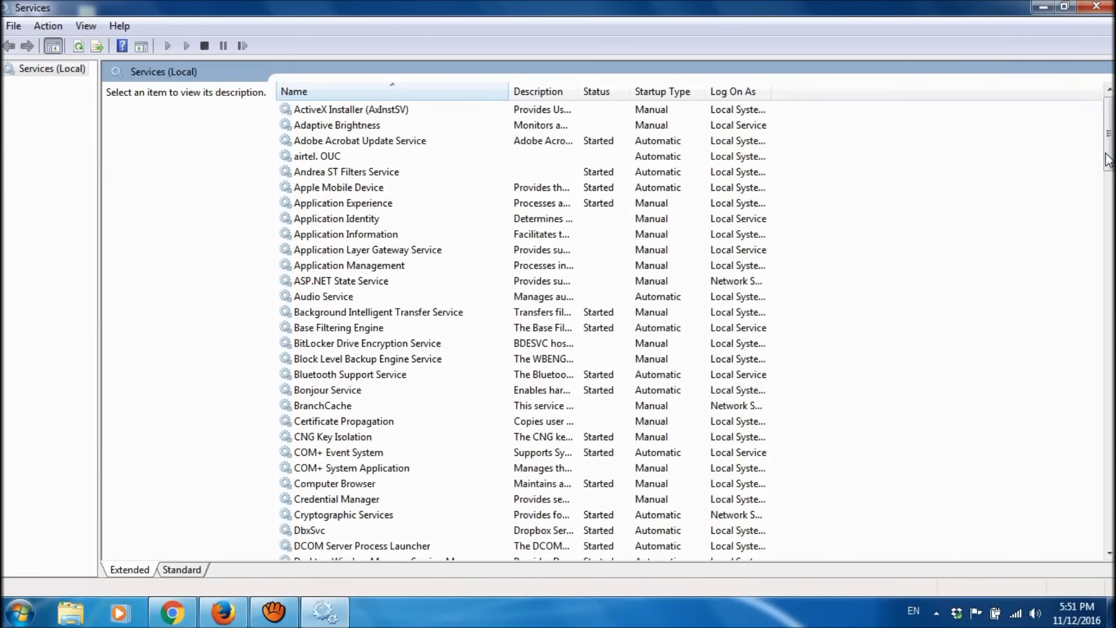
pyautogui.moveTo(1109, 161); pyautogui.dragTo(1095, 505)
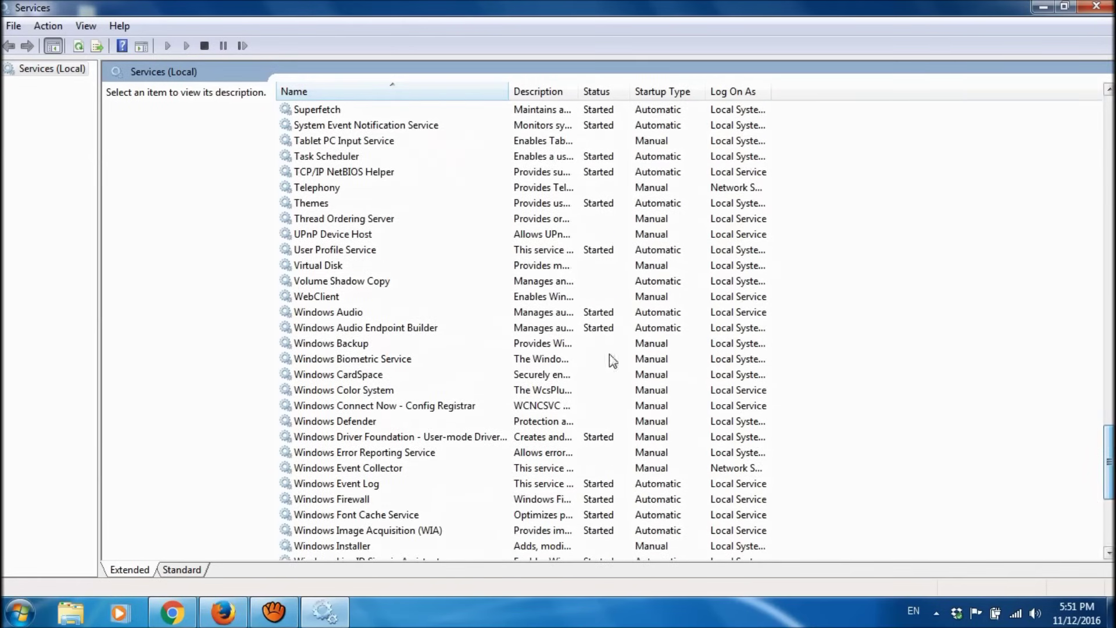
# Step: Open the Properties dialog of the Windows Audio service
pyautogui.click(328, 317)
pyautogui.rightClick(330, 319)
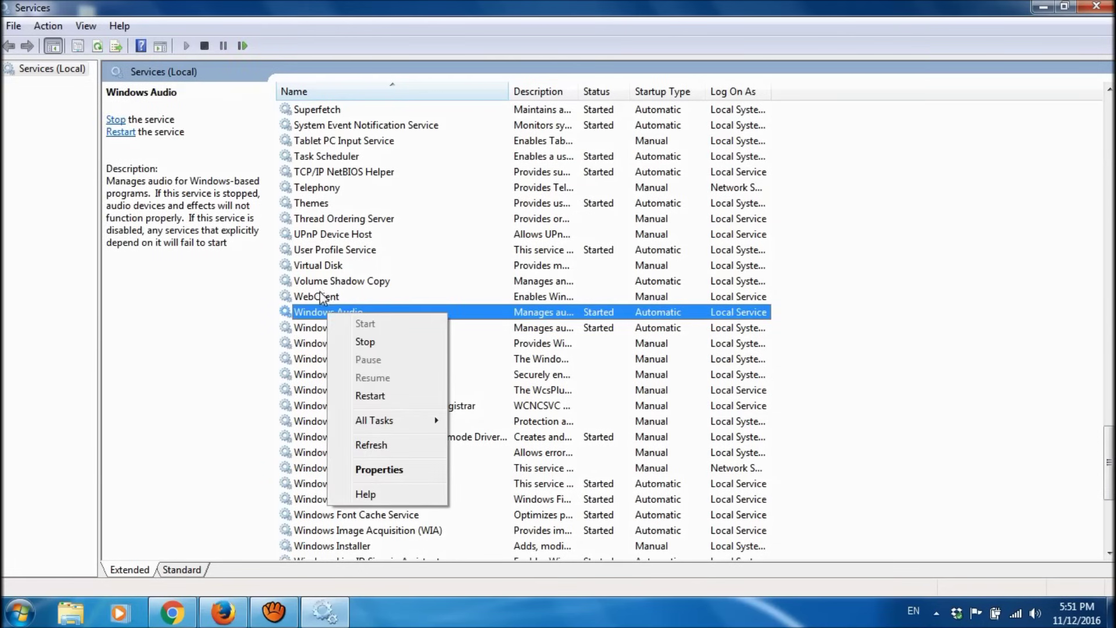
pyautogui.click(372, 470)
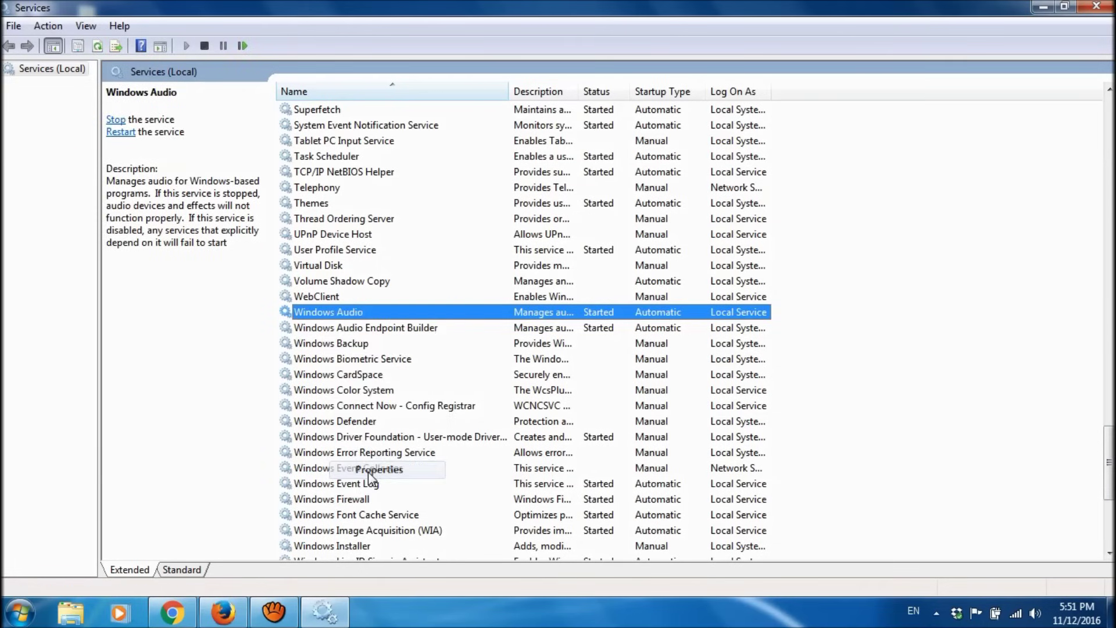
pyautogui.click(369, 472)
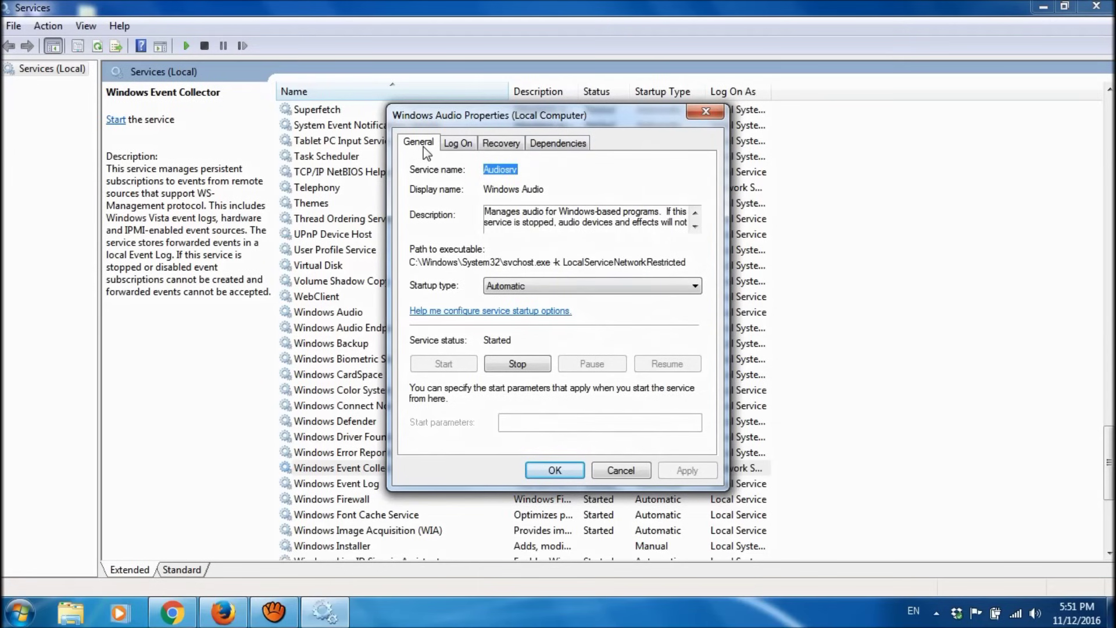
# Step: Review the three services on Windows Audio's Dependencies tab, then close the dialog with OK
pyautogui.click(553, 146)
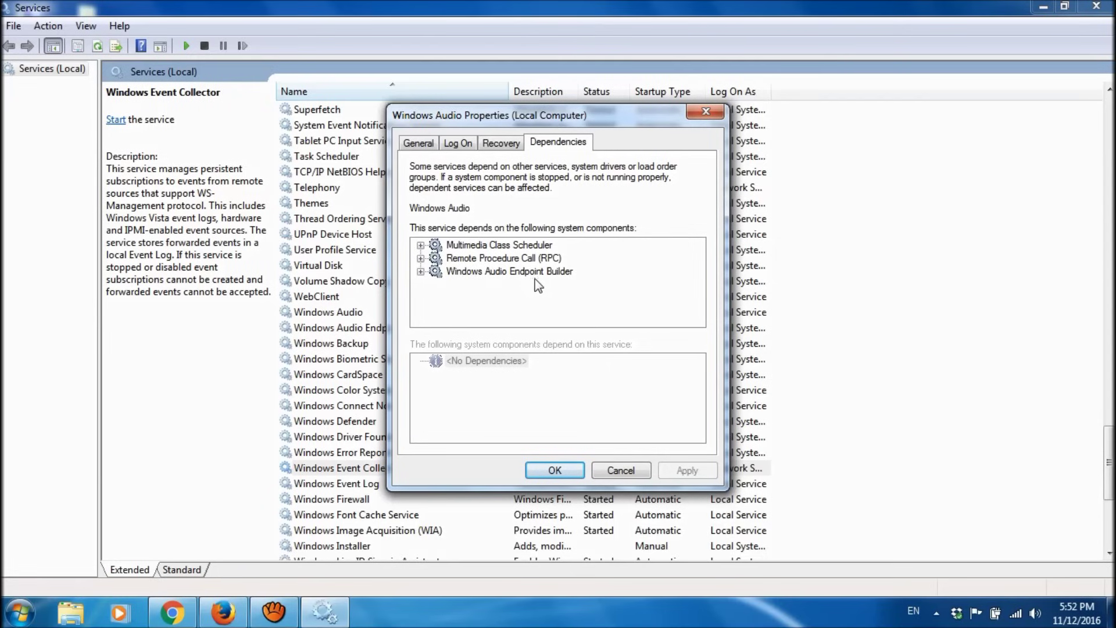
pyautogui.click(550, 279)
pyautogui.click(564, 472)
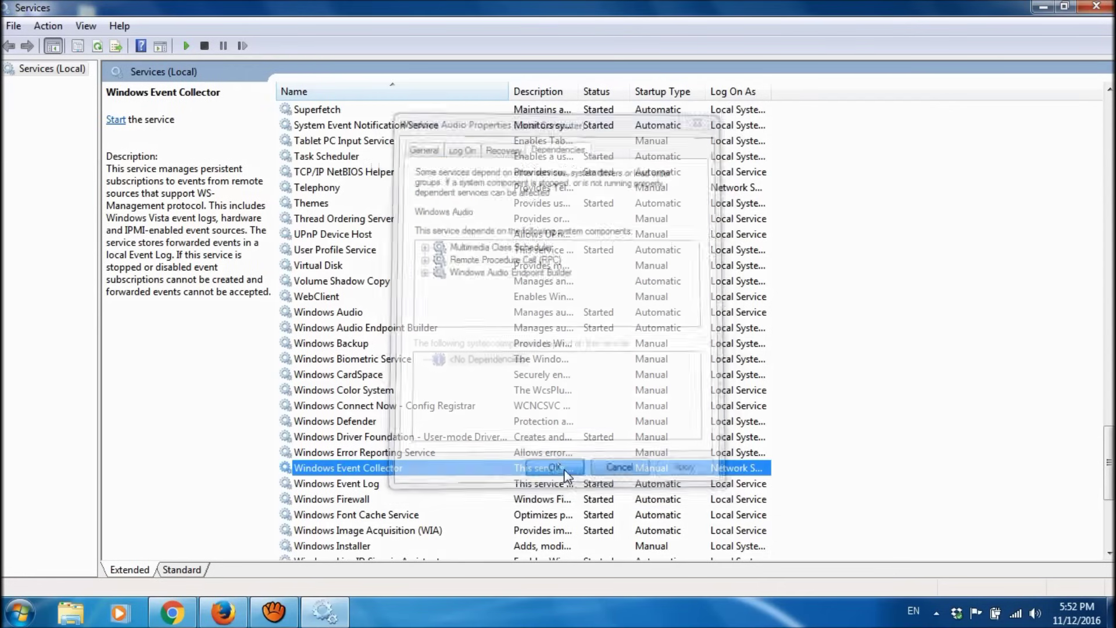
pyautogui.click(1061, 405)
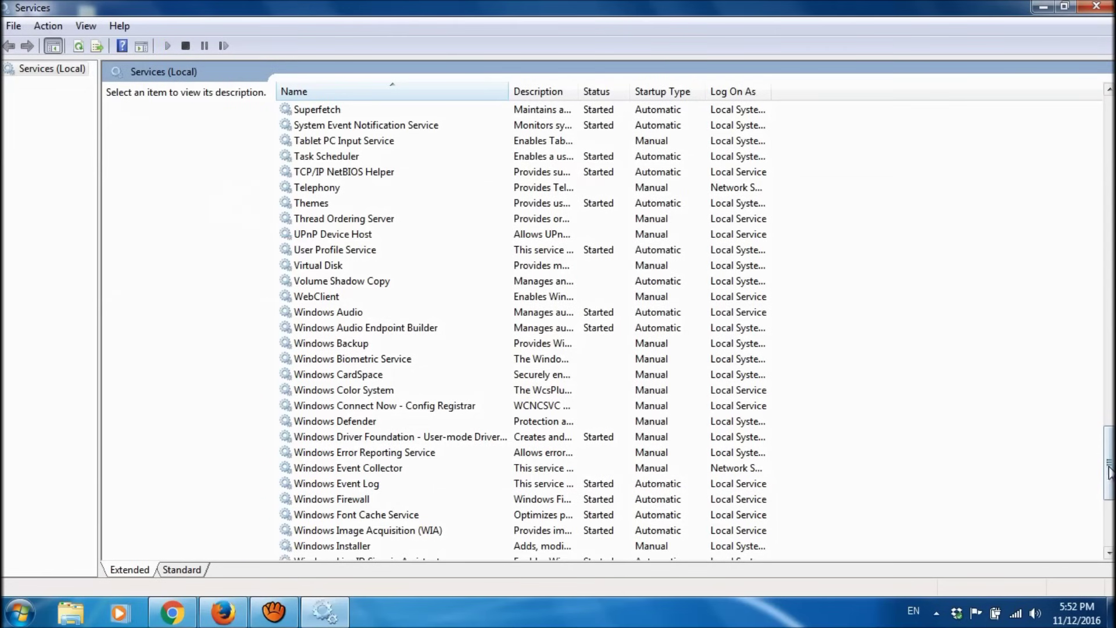
pyautogui.moveTo(1108, 471); pyautogui.dragTo(1099, 284)
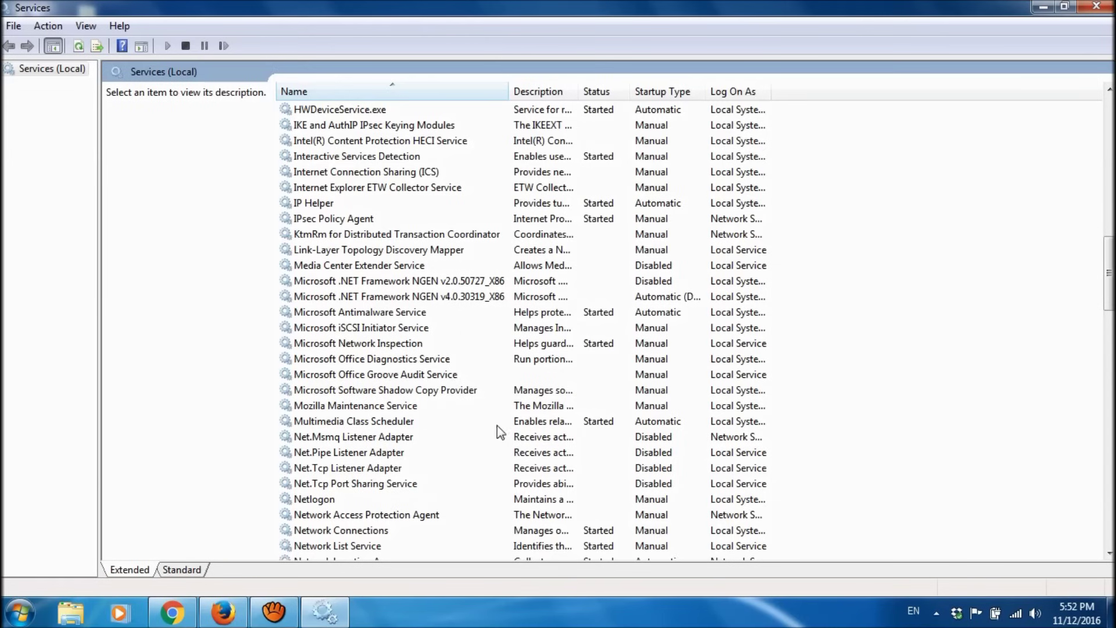
pyautogui.click(534, 422)
pyautogui.rightClick(535, 424)
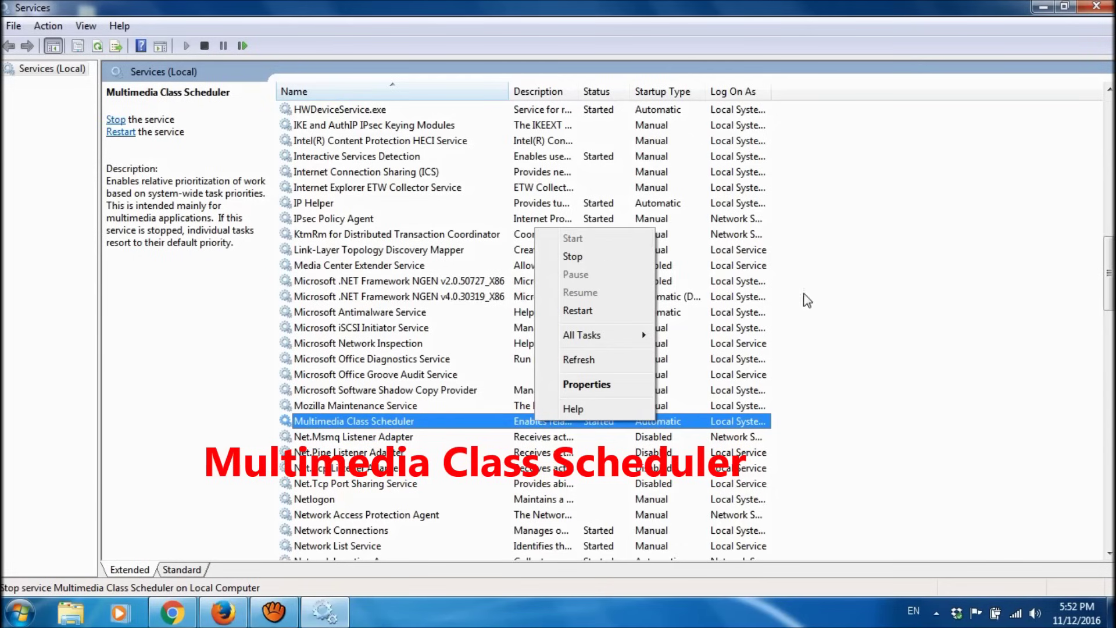
pyautogui.click(882, 358)
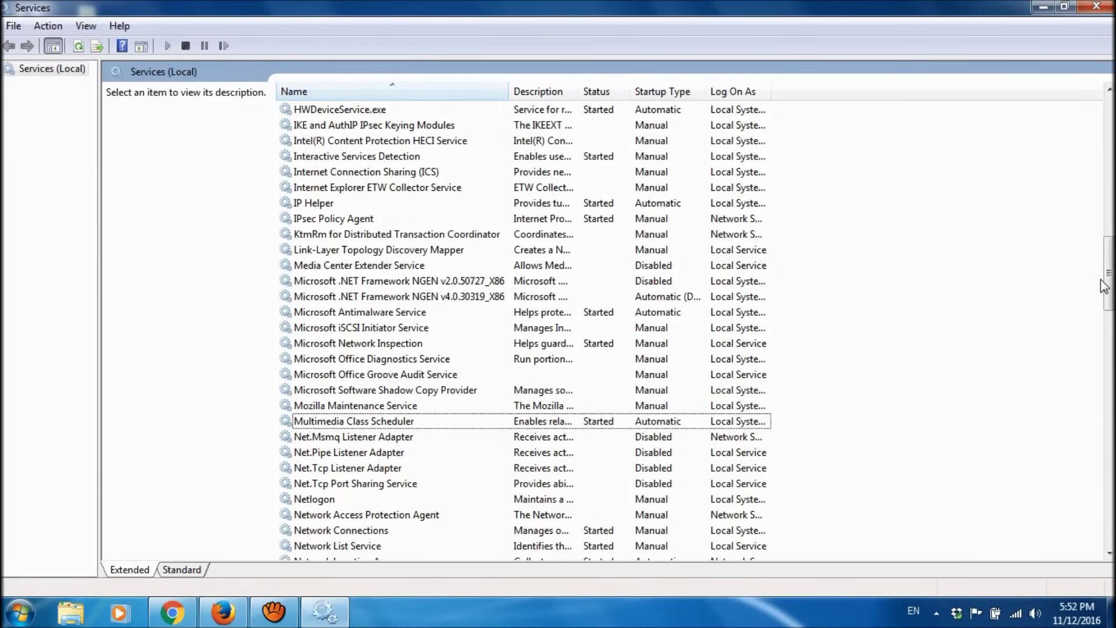
pyautogui.moveTo(1112, 282); pyautogui.dragTo(1110, 351)
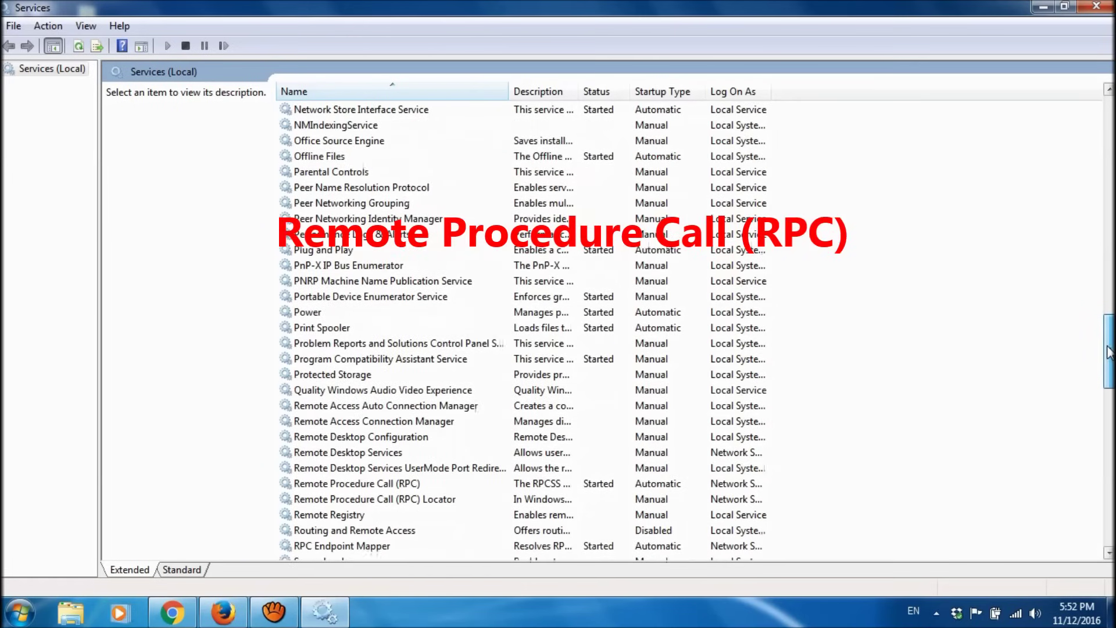
pyautogui.rightClick(366, 484)
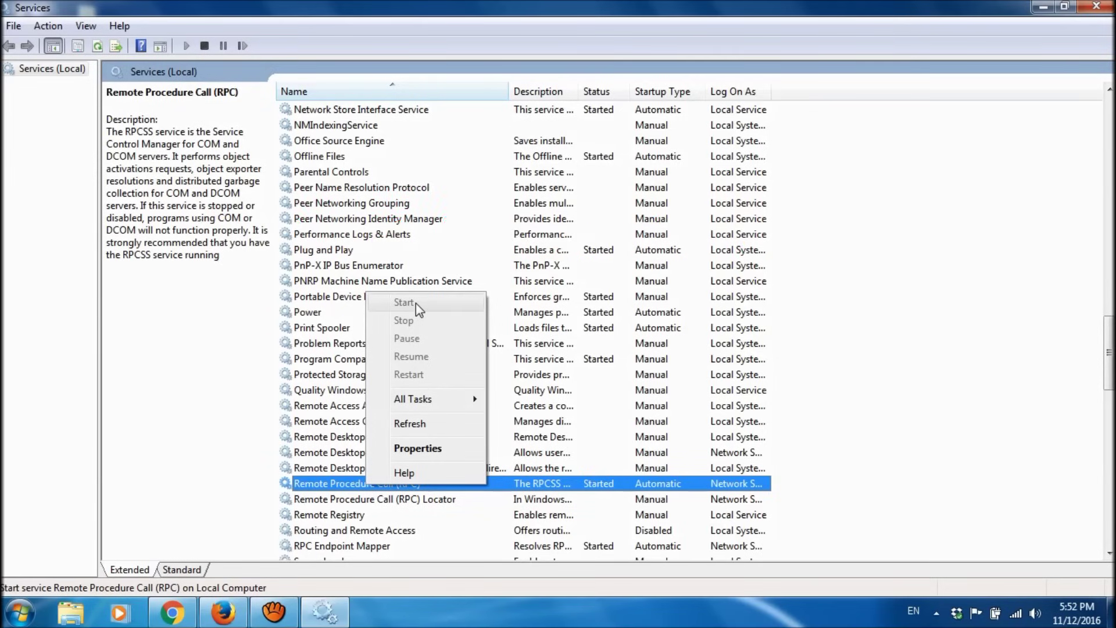
pyautogui.click(853, 469)
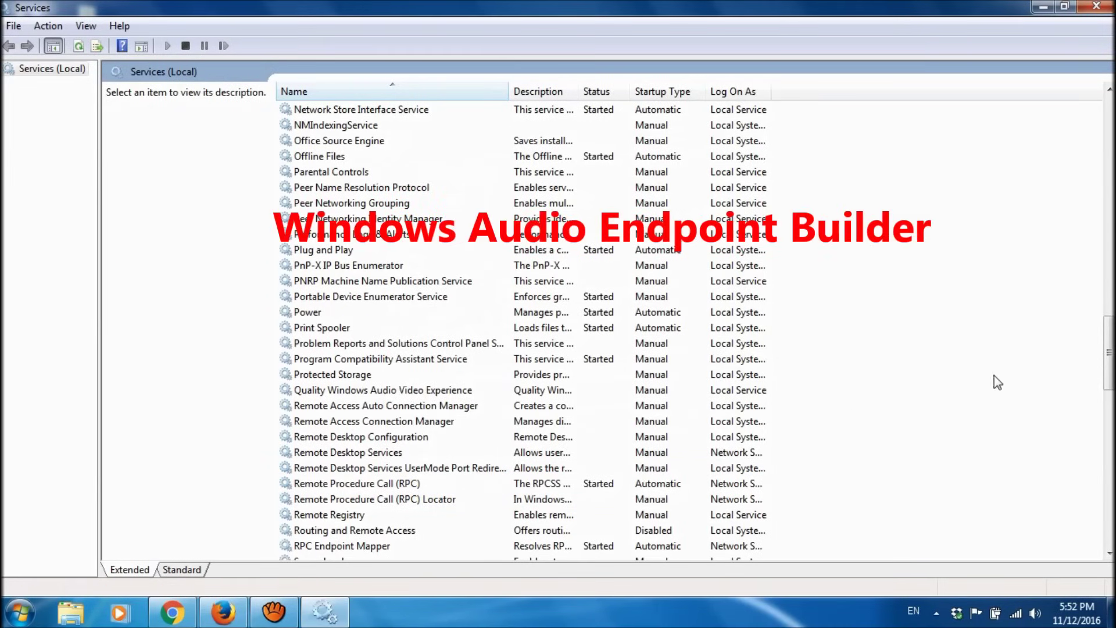
pyautogui.scroll(-7, 690, 333)
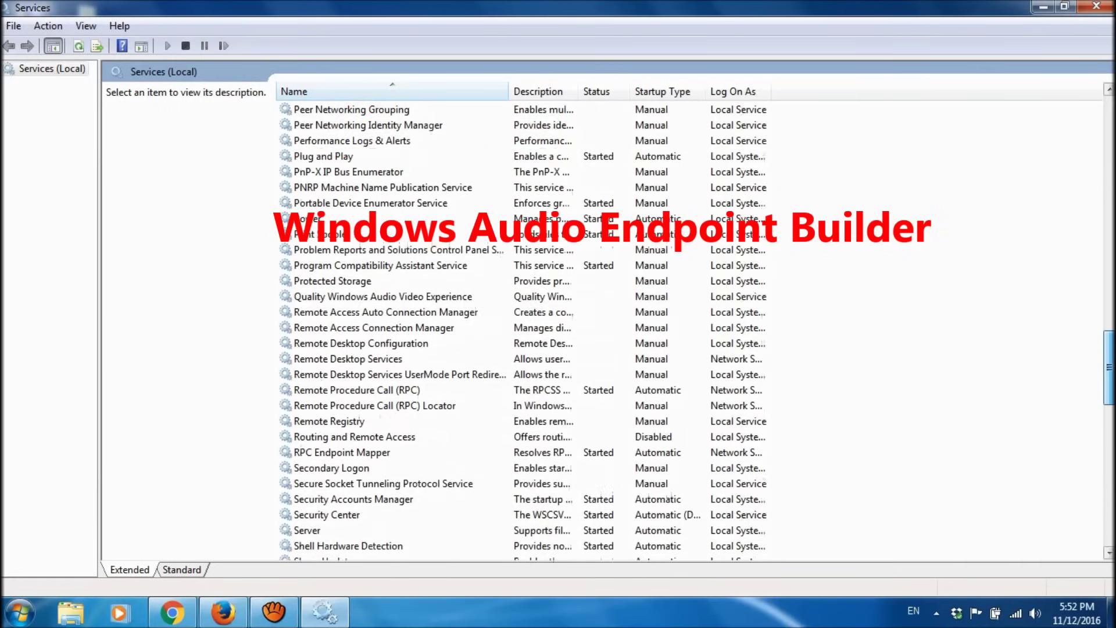
pyautogui.scroll(-7, 689, 333)
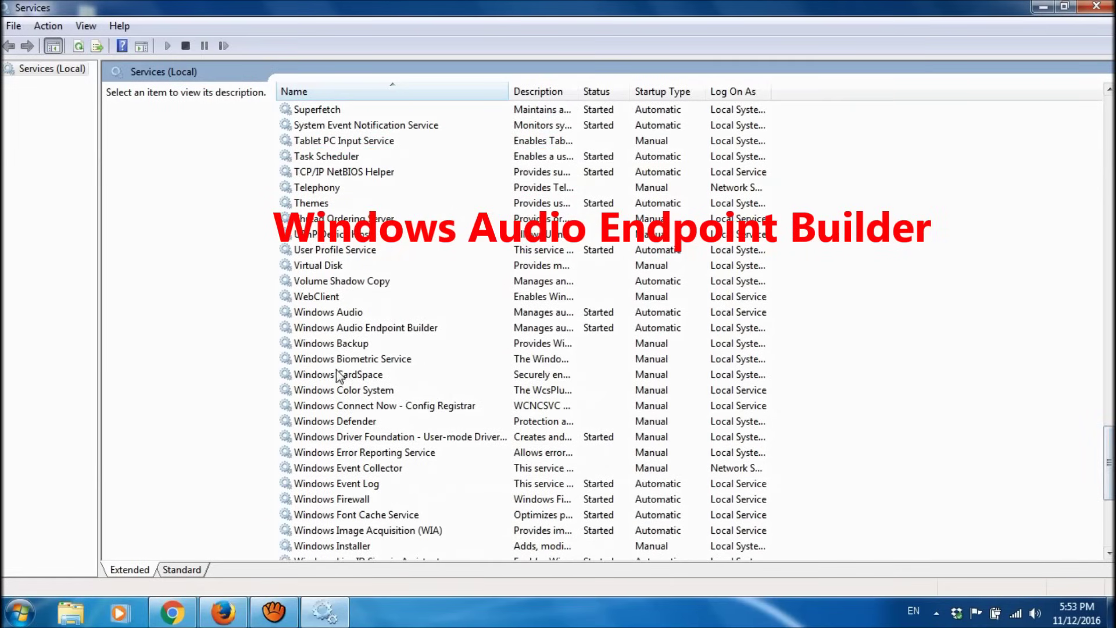
pyautogui.rightClick(376, 329)
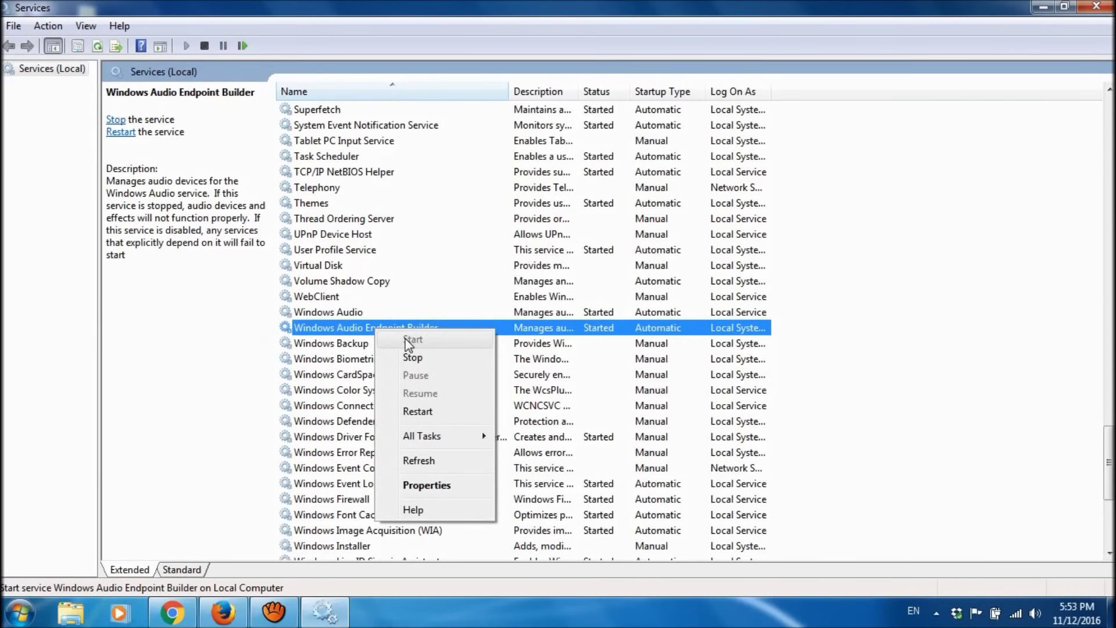
pyautogui.click(976, 336)
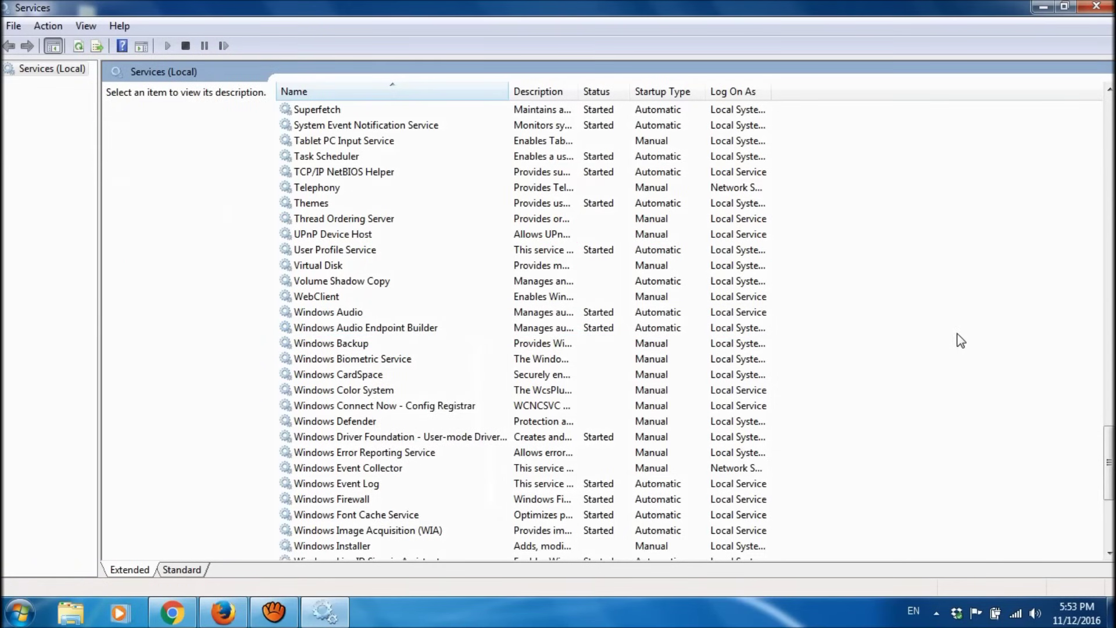
pyautogui.click(348, 314)
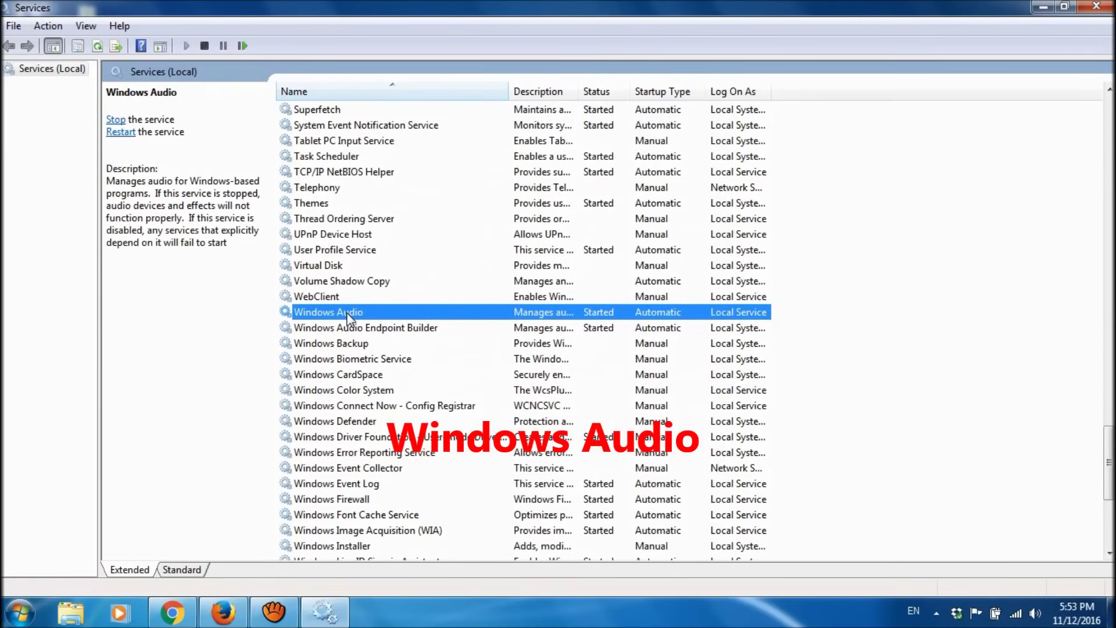
# Step: Reapply Automatic as the Windows Audio startup type and confirm it with Apply and OK
pyautogui.doubleClick(347, 313)
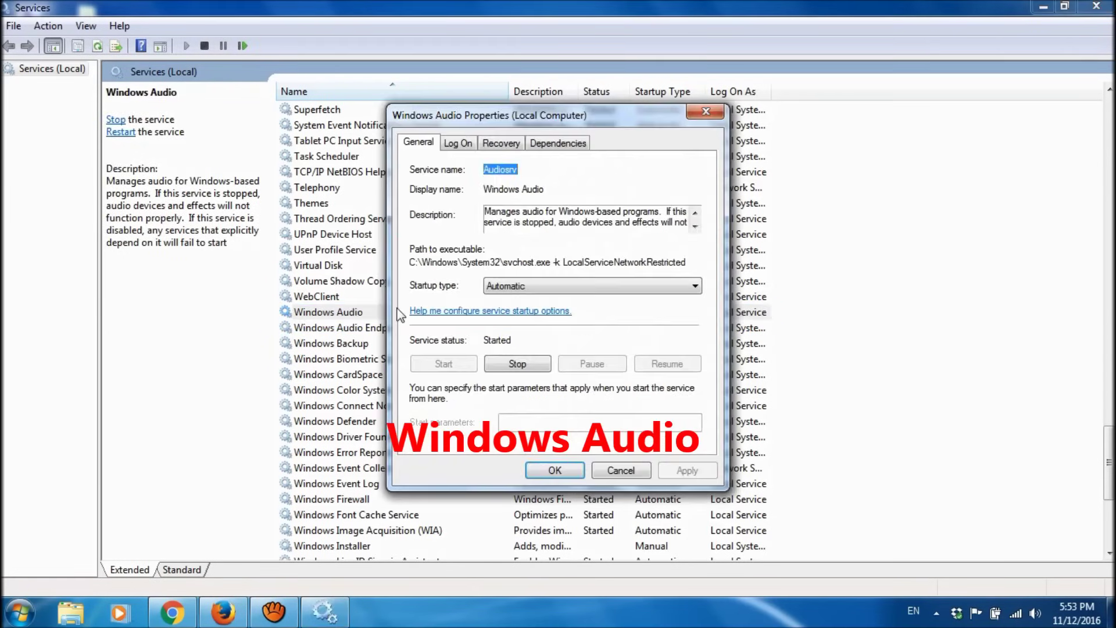
pyautogui.click(552, 291)
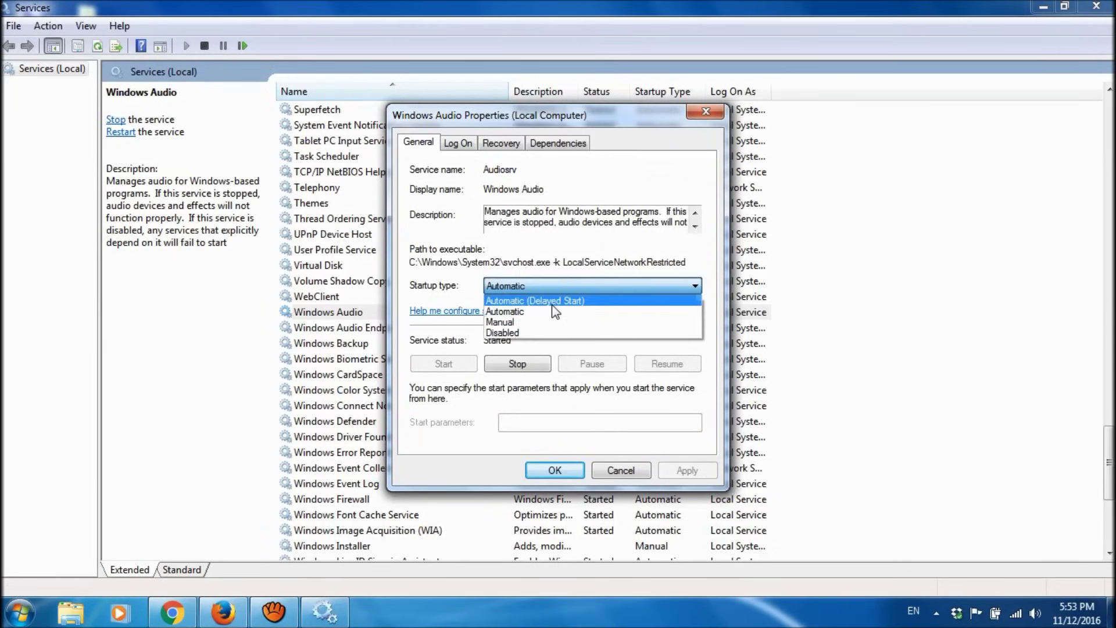
pyautogui.click(552, 313)
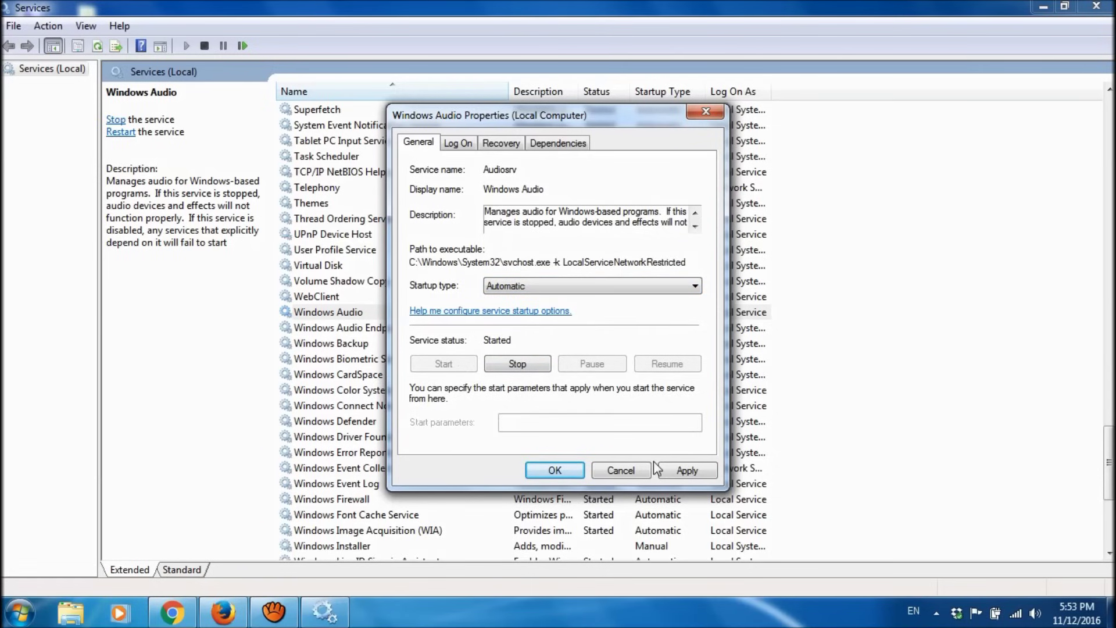
pyautogui.click(685, 474)
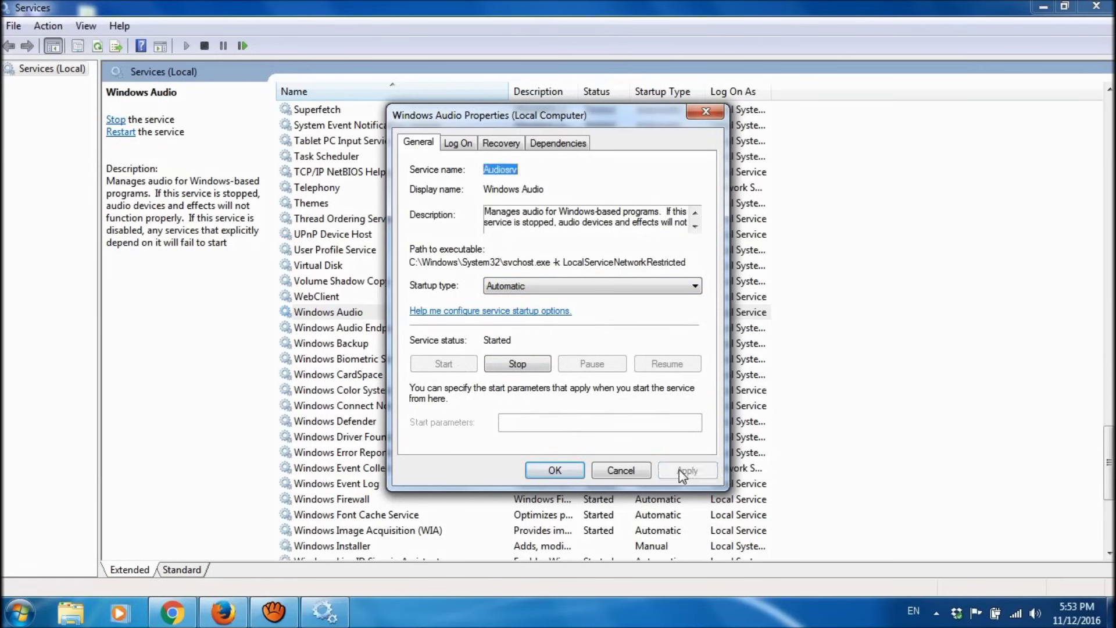
pyautogui.click(565, 471)
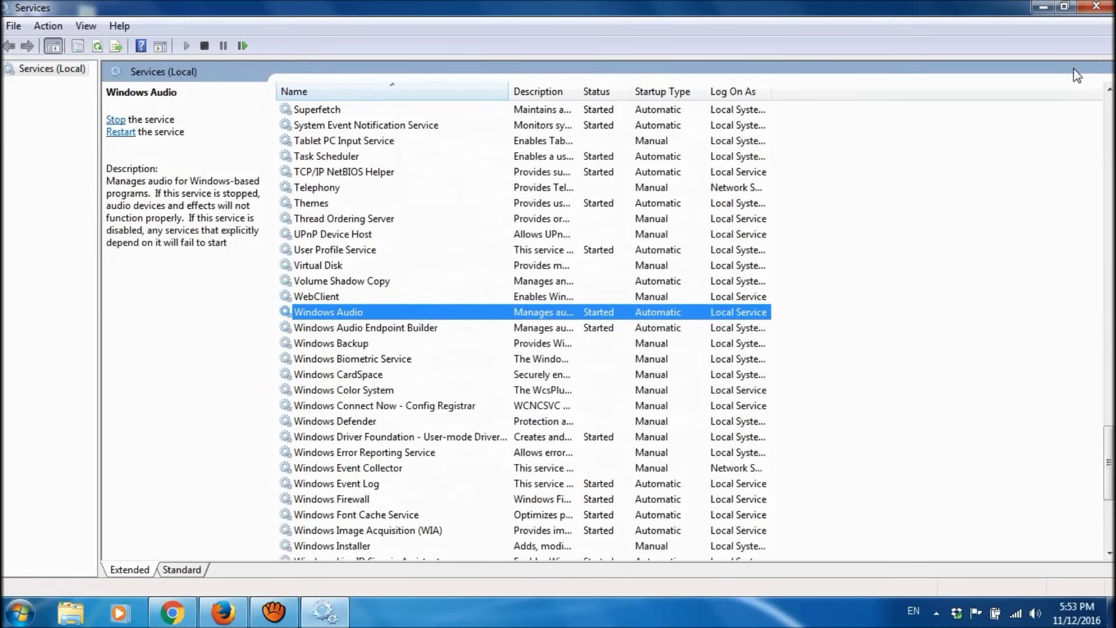
# Step: Close Services and check that the speaker volume sits at 74%
pyautogui.click(1093, 8)
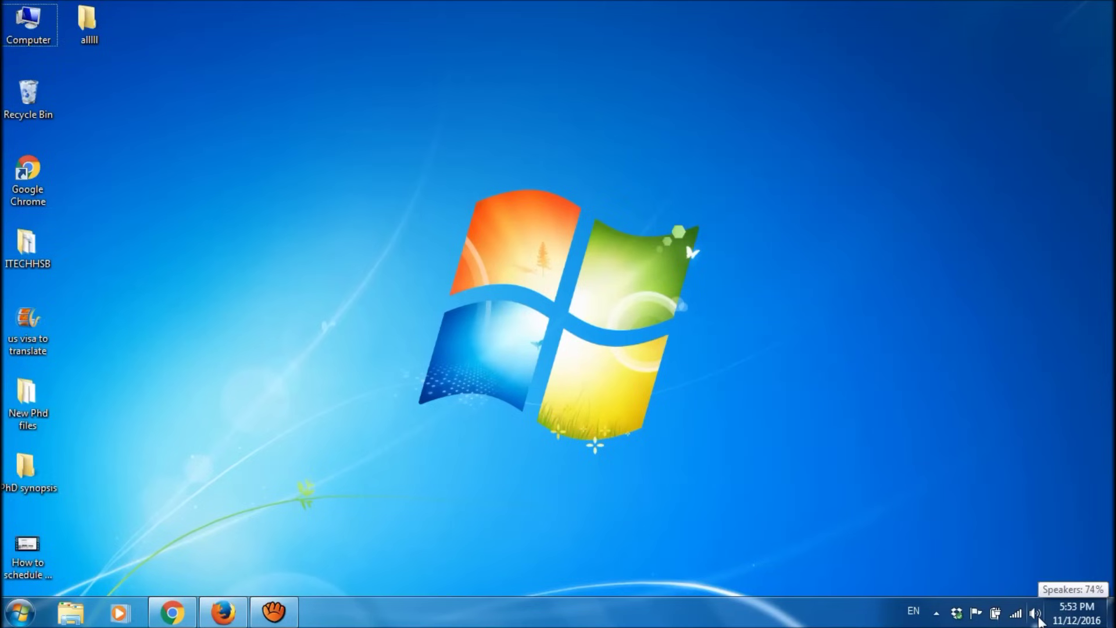
pyautogui.click(1037, 616)
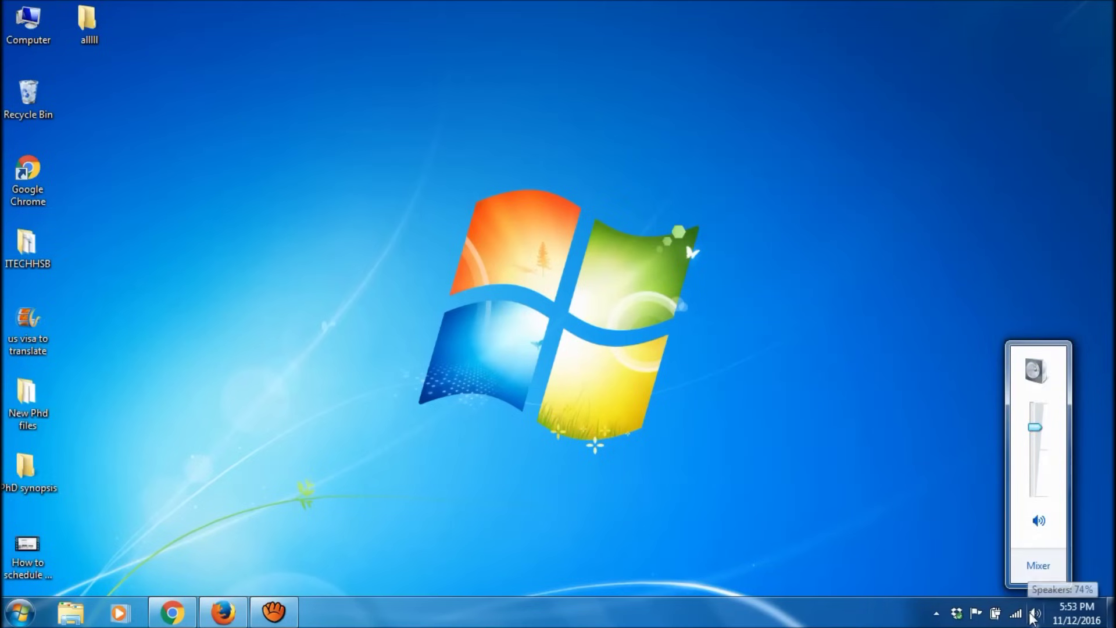
pyautogui.click(1033, 613)
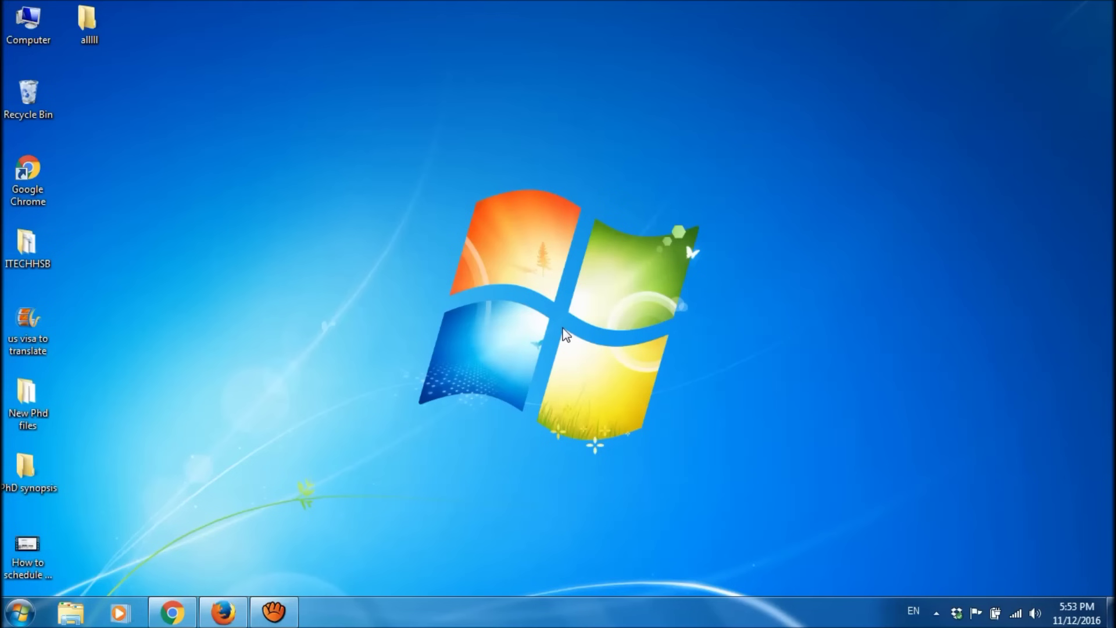